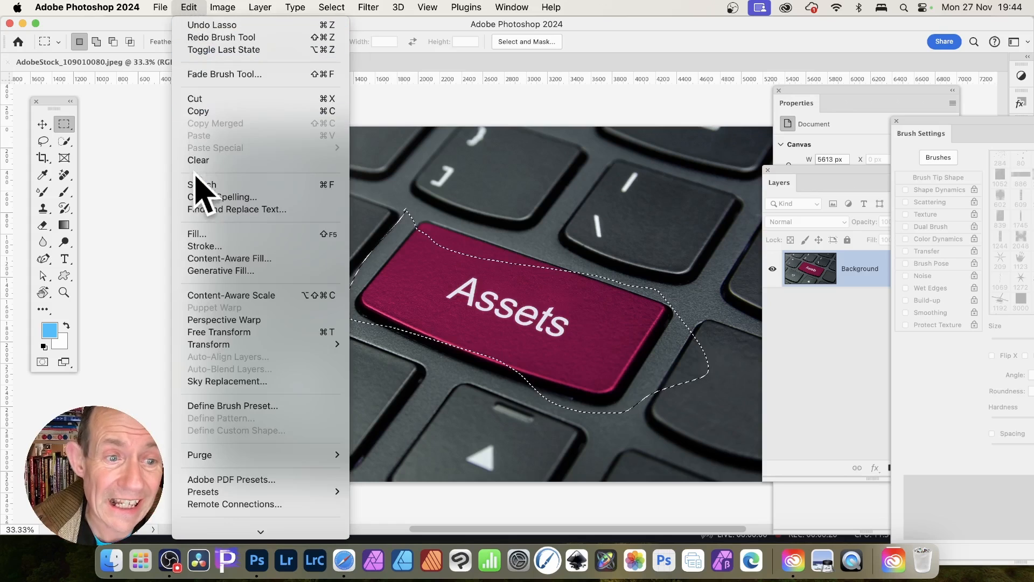
Step: Fill the lassoed area around the Assets key with the custom colour ff1e00
{"action": "left_click", "coordinate": [201, 233]}
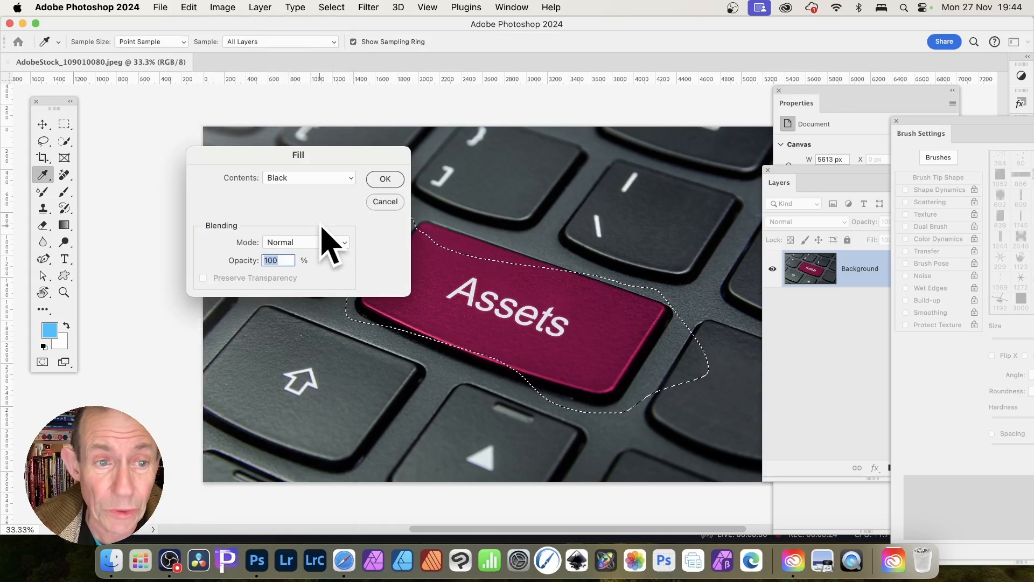
{"action": "left_click", "coordinate": [305, 180]}
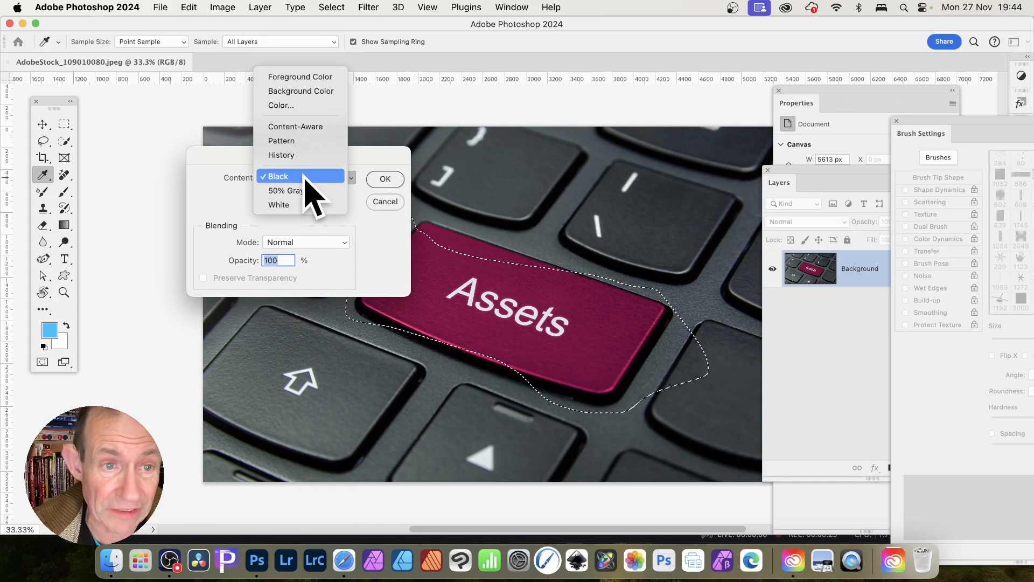
{"action": "left_click", "coordinate": [305, 105]}
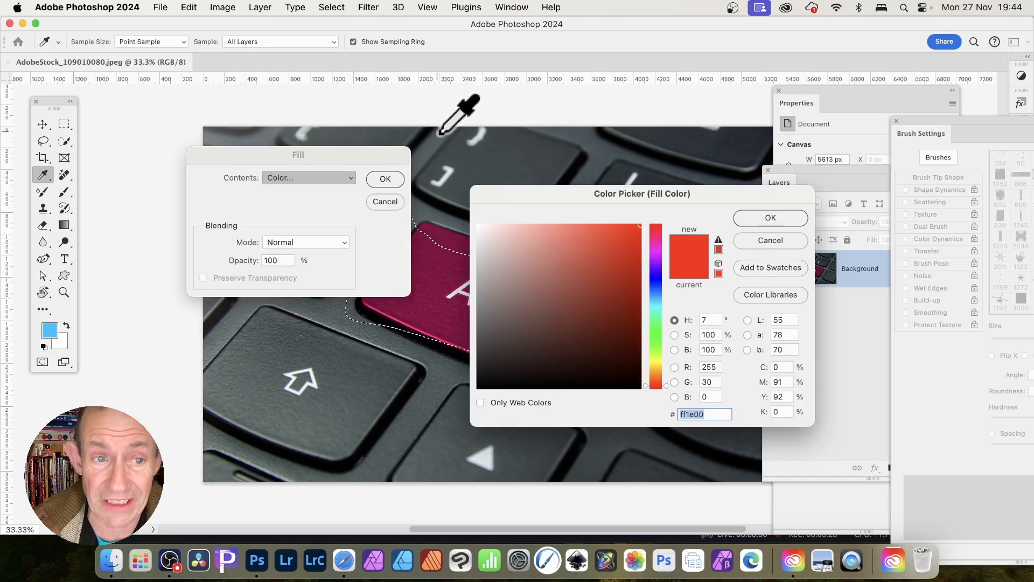
{"action": "left_click", "coordinate": [781, 218]}
{"action": "left_click", "coordinate": [402, 182]}
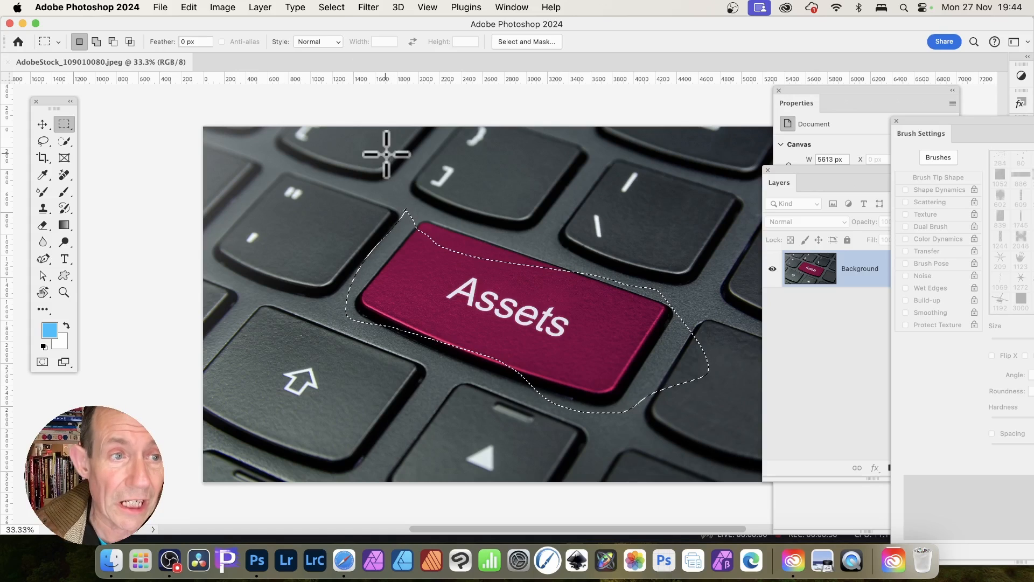
Step: Create a new 25.4 x 25.4 cm document at 118.11 pixels/cm with a white background
{"action": "left_click", "coordinate": [161, 7]}
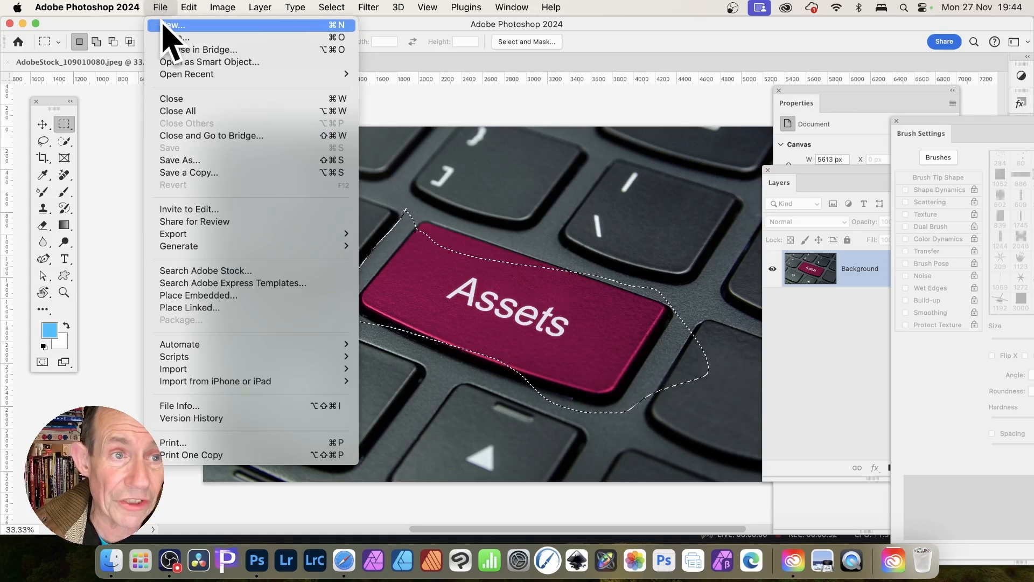
{"action": "left_click", "coordinate": [164, 26]}
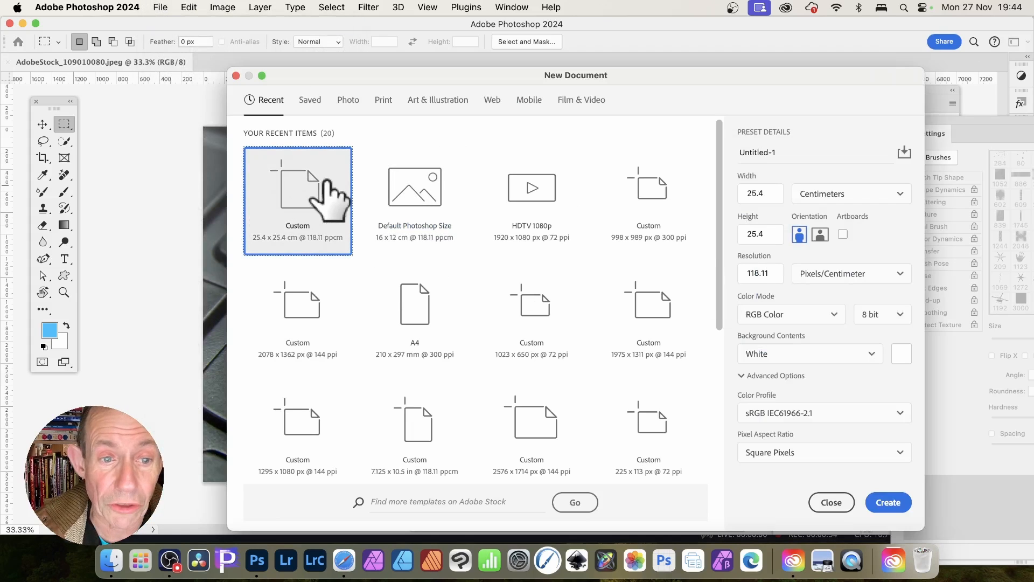
{"action": "left_click", "coordinate": [876, 506]}
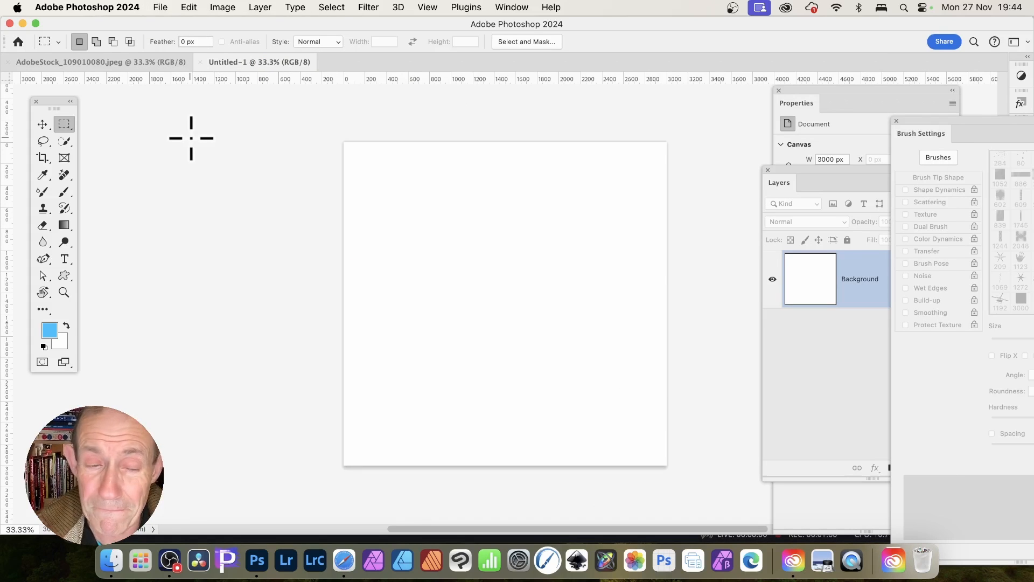
Step: Fill the whole blank canvas with black
{"action": "left_click", "coordinate": [190, 7]}
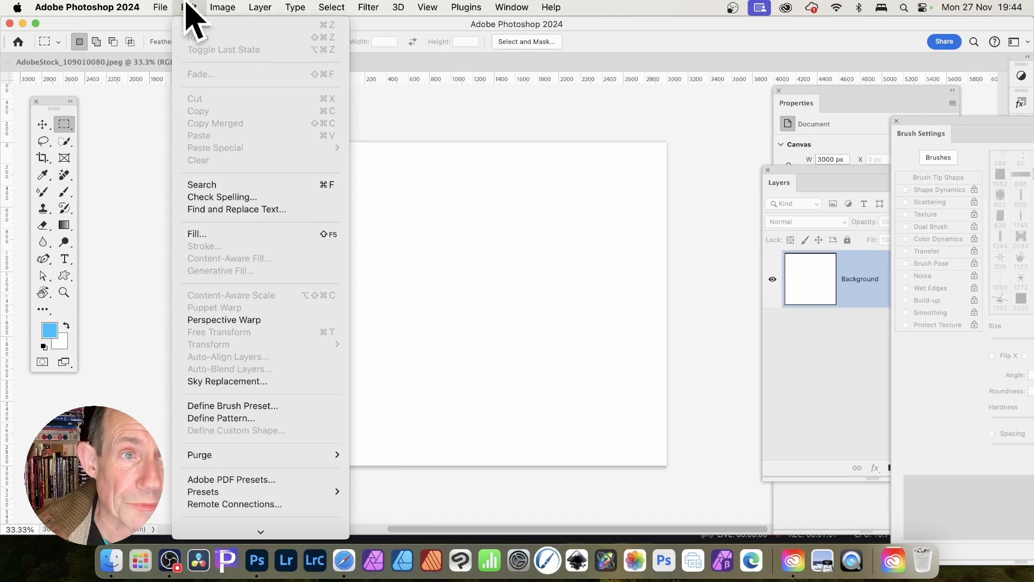
{"action": "left_click", "coordinate": [218, 234]}
{"action": "left_click", "coordinate": [295, 177]}
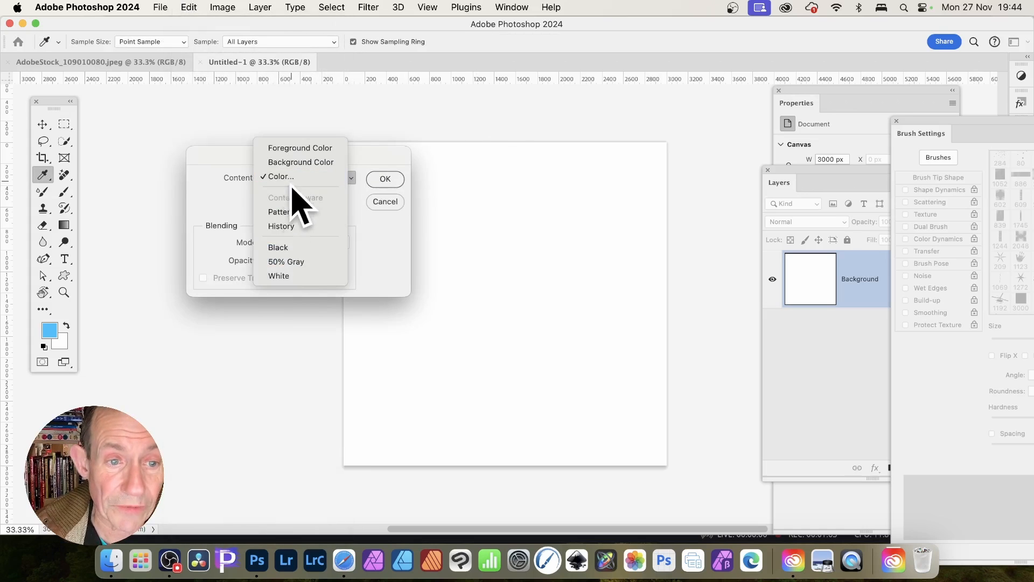
{"action": "left_click", "coordinate": [291, 247]}
{"action": "left_click", "coordinate": [384, 180]}
{"action": "key", "text": "m"}
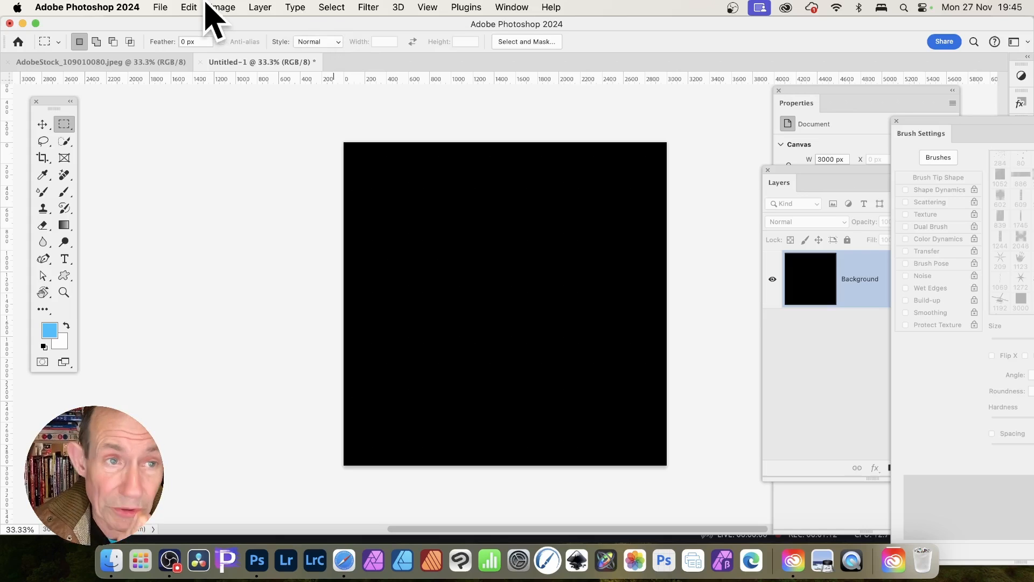
Step: Define a brush preset from the black square canvas, keeping the suggested name
{"action": "left_click", "coordinate": [189, 7]}
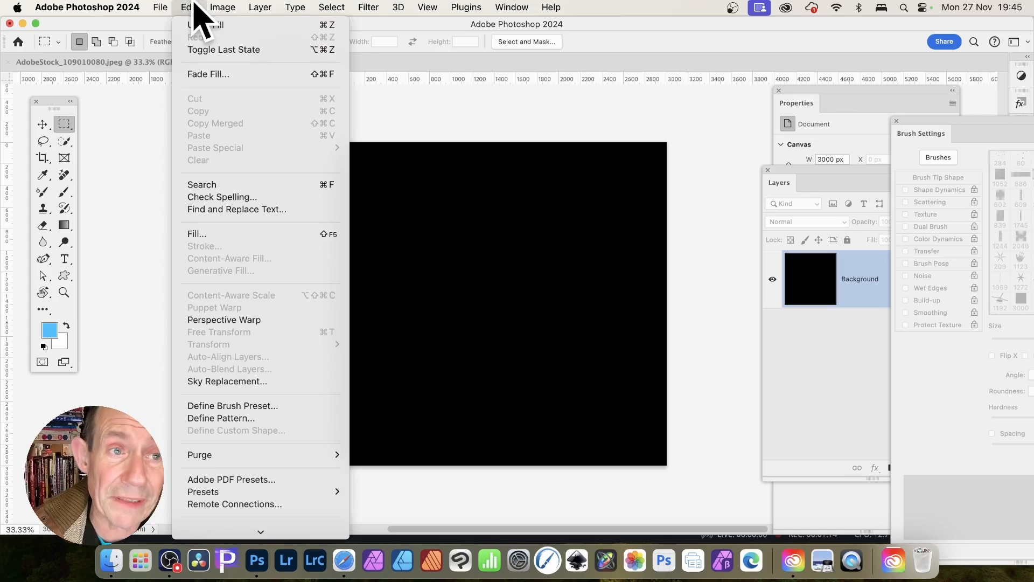
{"action": "left_click", "coordinate": [264, 405]}
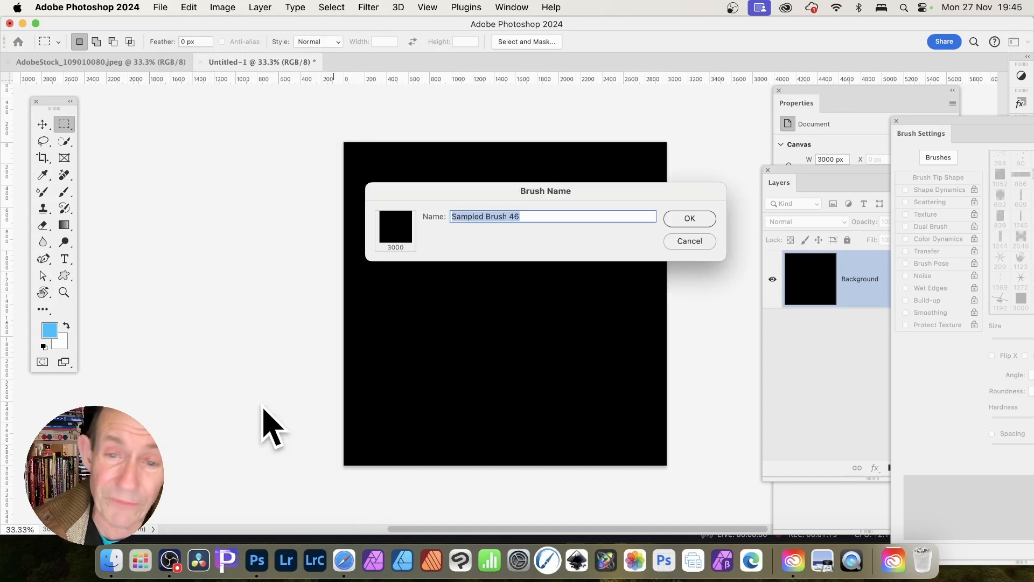
{"action": "left_click", "coordinate": [698, 218]}
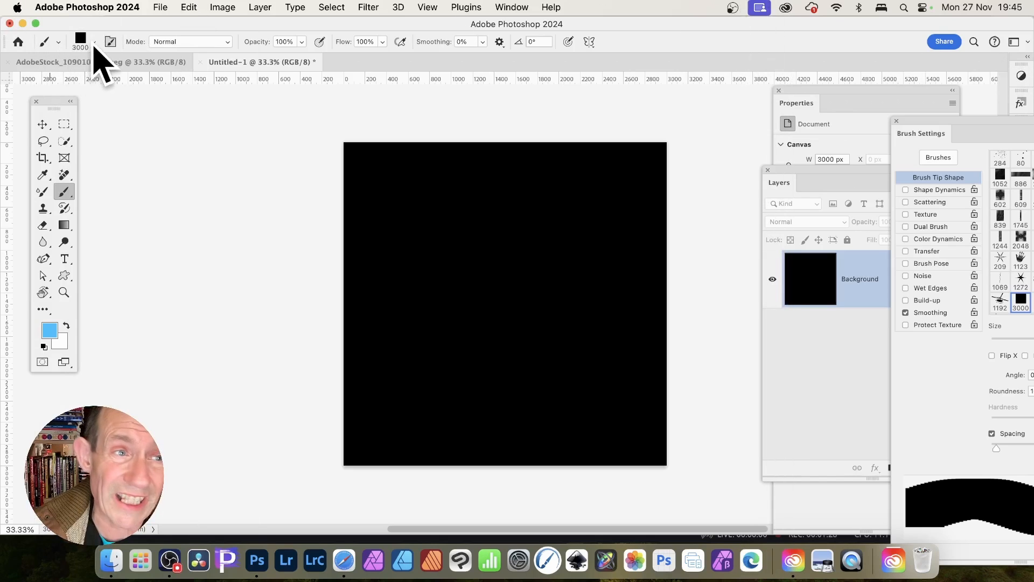
Step: Set the size of the square brush to 1040 px
{"action": "left_click", "coordinate": [94, 43]}
{"action": "left_click_drag", "start_coordinate": [152, 82], "coordinate": [145, 82]}
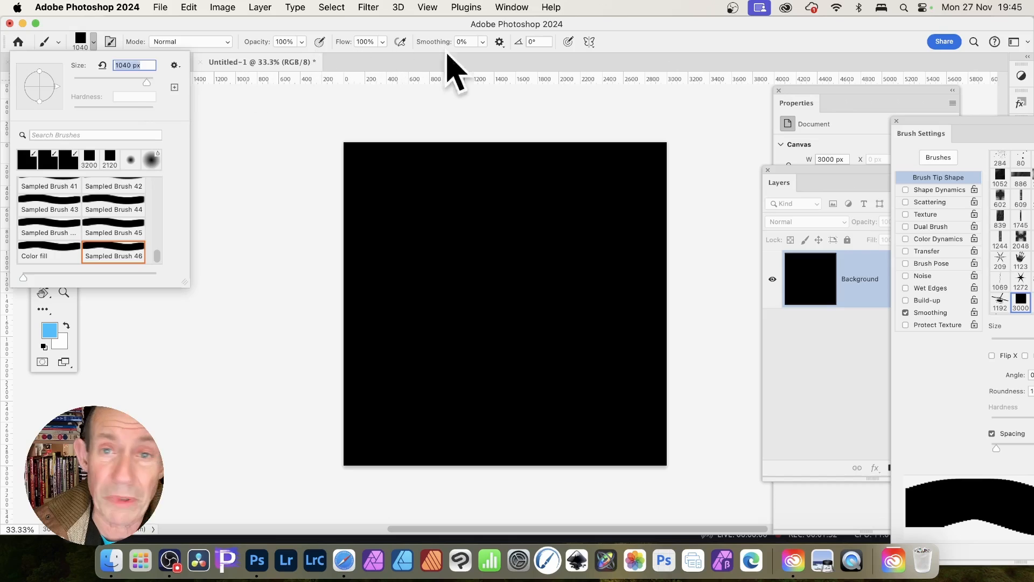
{"action": "left_click", "coordinate": [642, 33]}
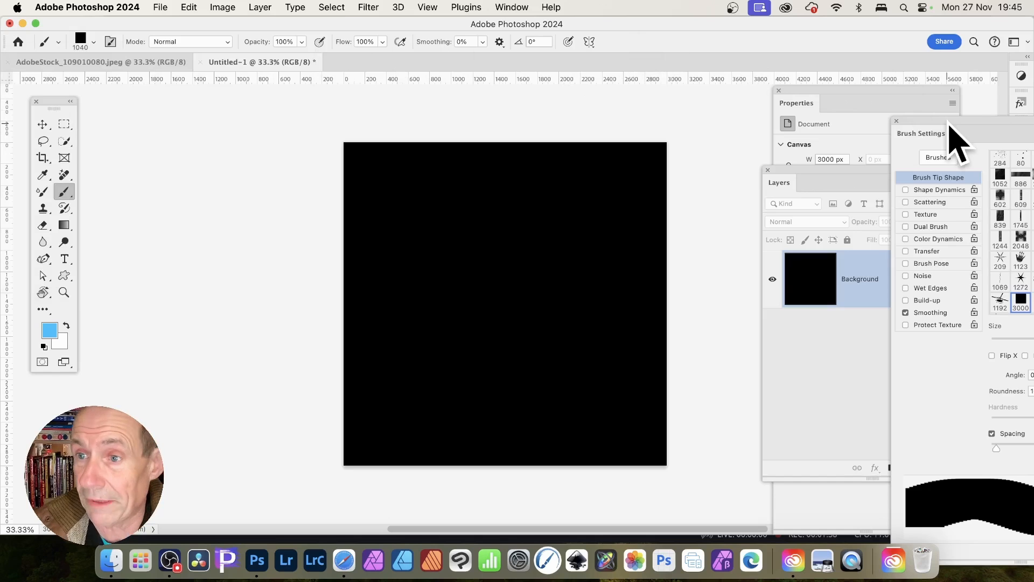
Step: Enable Color Dynamics for the square brush and set Brightness Jitter to 84%
{"action": "left_click_drag", "start_coordinate": [950, 137], "coordinate": [722, 80]}
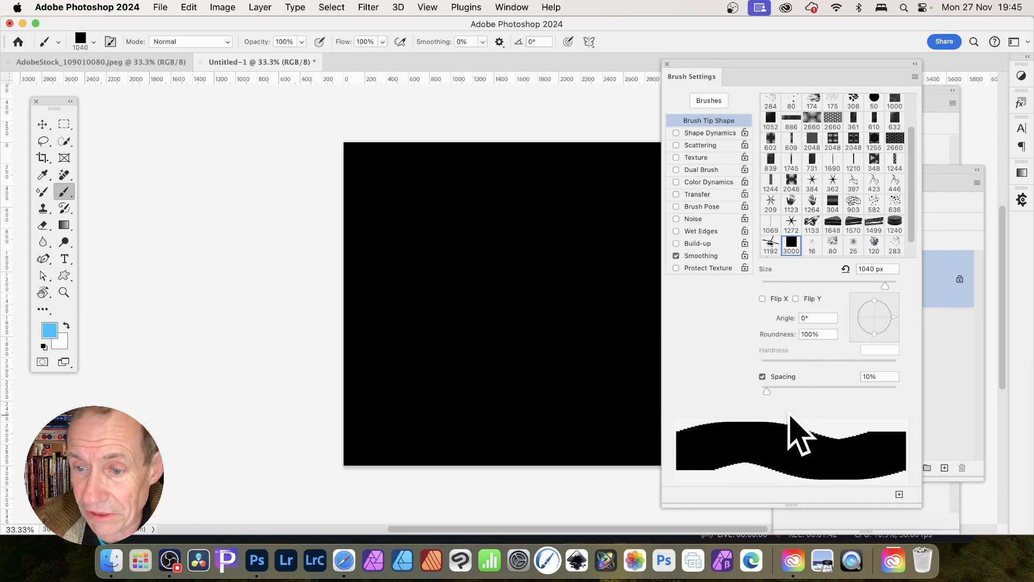
{"action": "scroll", "coordinate": [825, 323], "scroll_direction": "up", "scroll_amount": 3}
{"action": "scroll", "coordinate": [826, 327], "scroll_direction": "down", "scroll_amount": 1}
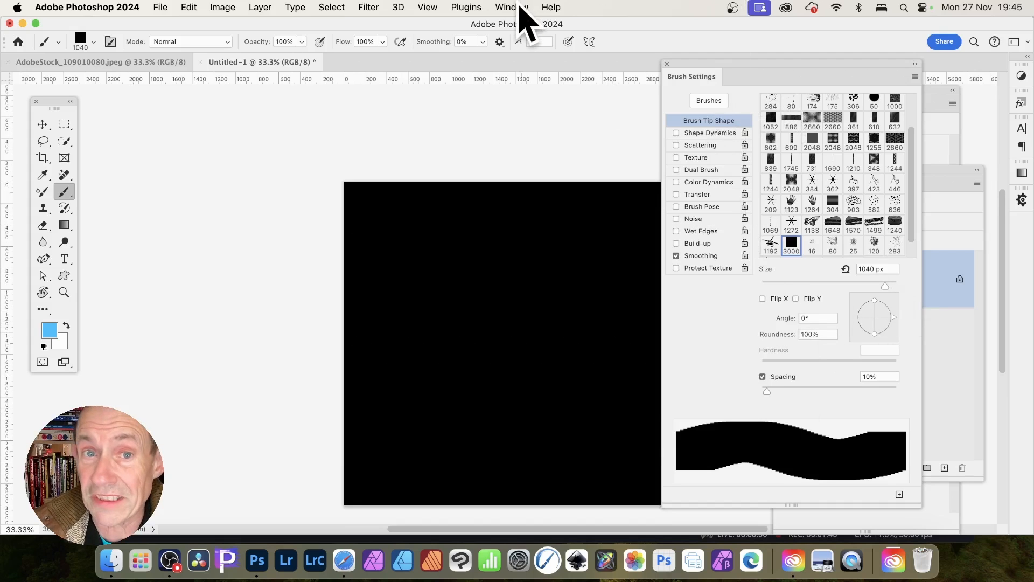
{"action": "left_click", "coordinate": [520, 6]}
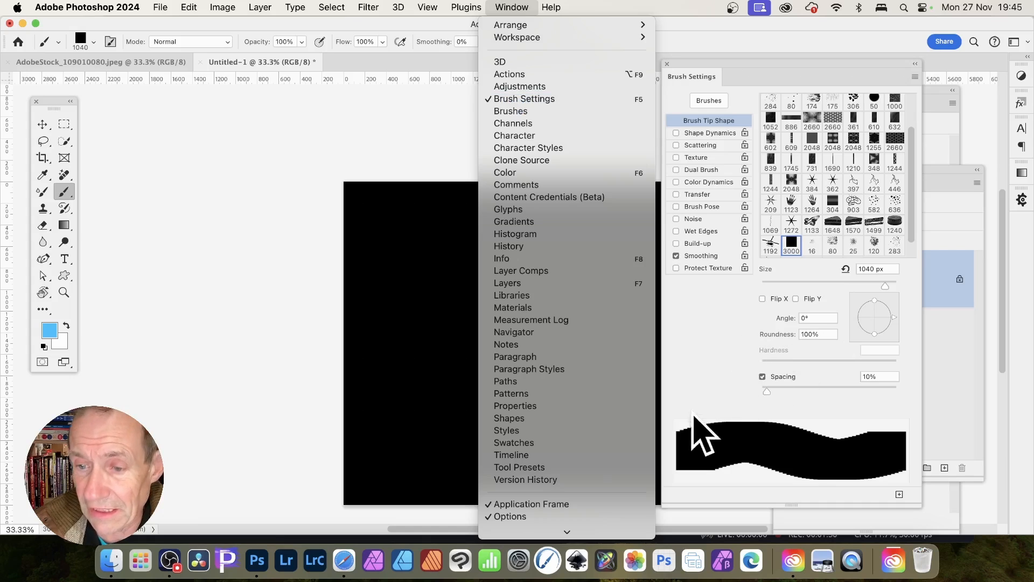
{"action": "left_click", "coordinate": [733, 414]}
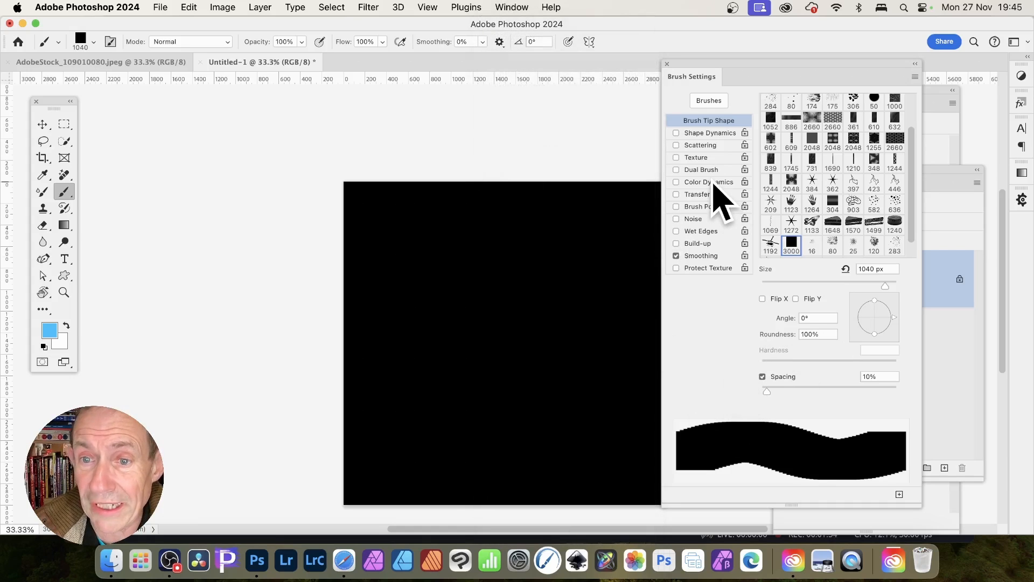
{"action": "left_click", "coordinate": [714, 183]}
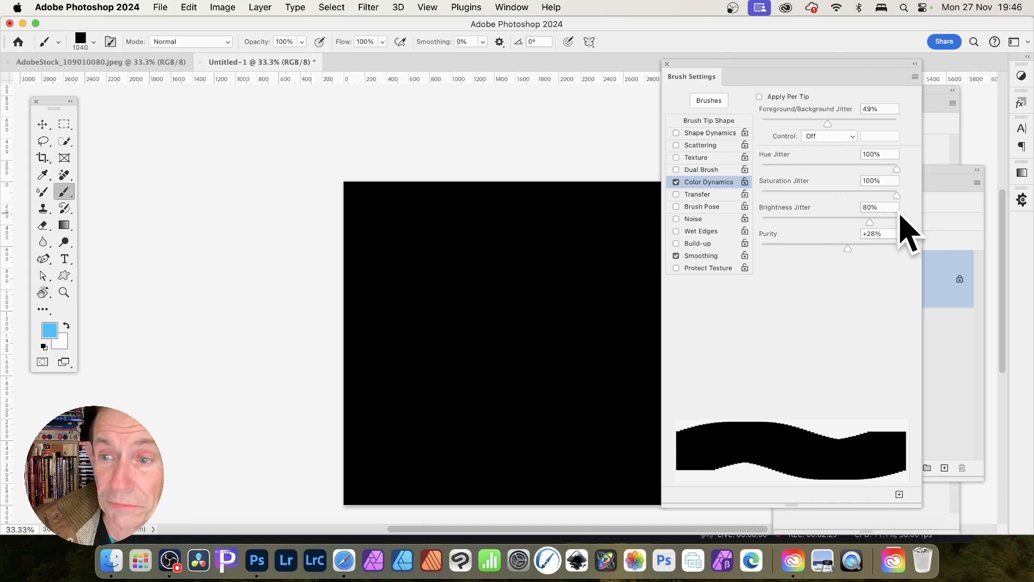
{"action": "left_click_drag", "start_coordinate": [868, 222], "coordinate": [878, 222]}
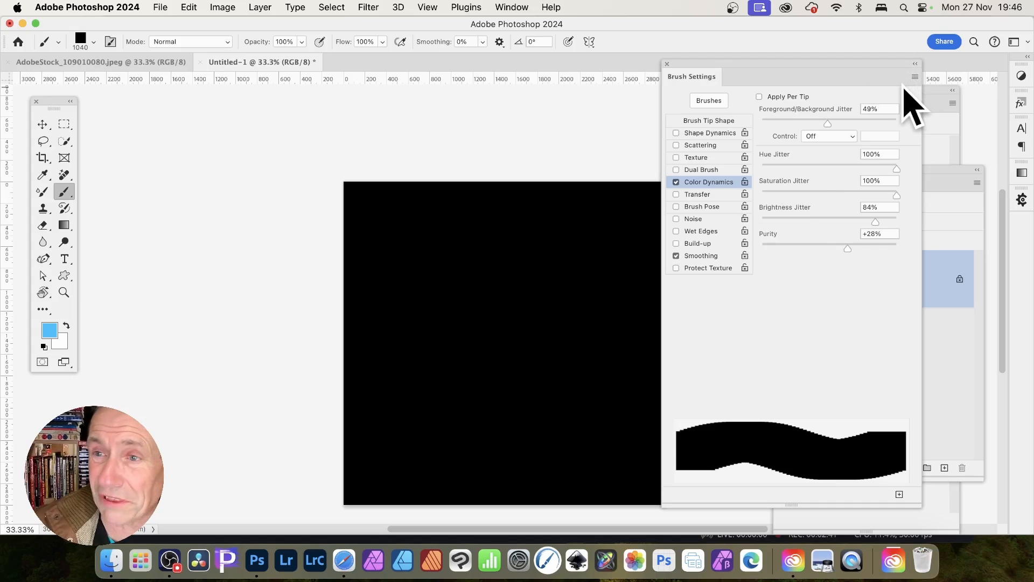
Step: Save the colour-changing brush as a new preset including tool settings and colour, without capturing its size
{"action": "left_click", "coordinate": [915, 77]}
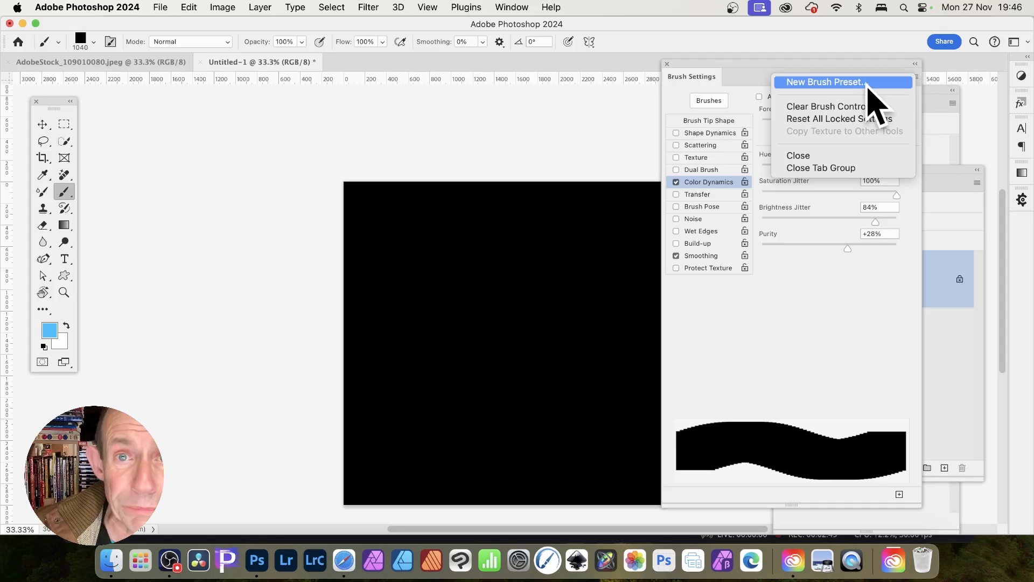
{"action": "left_click", "coordinate": [868, 85]}
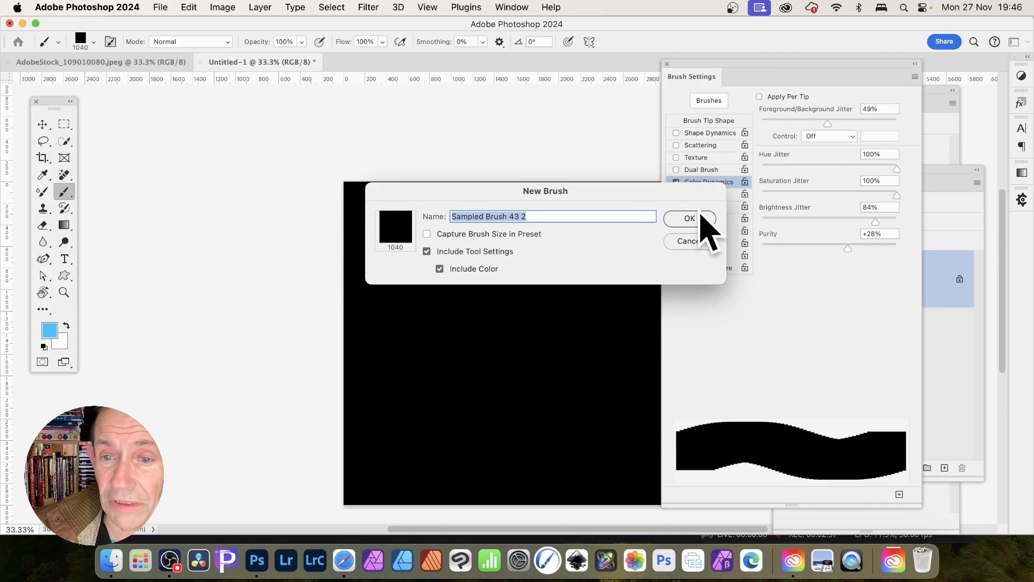
{"action": "left_click", "coordinate": [698, 218]}
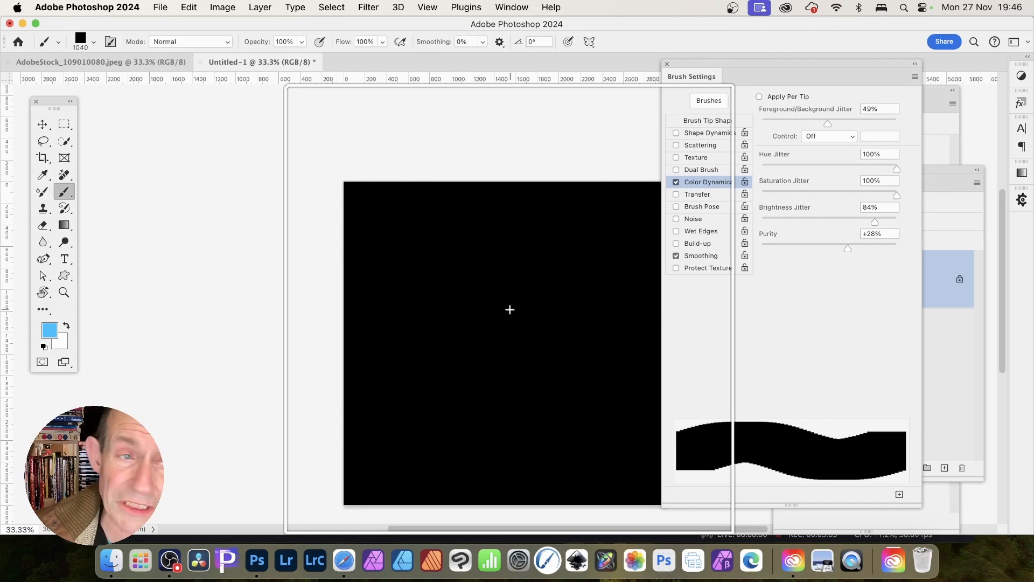
Step: Switch to the keyboard photo and paint one stroke over the lassoed area with the square brush
{"action": "left_click", "coordinate": [152, 70]}
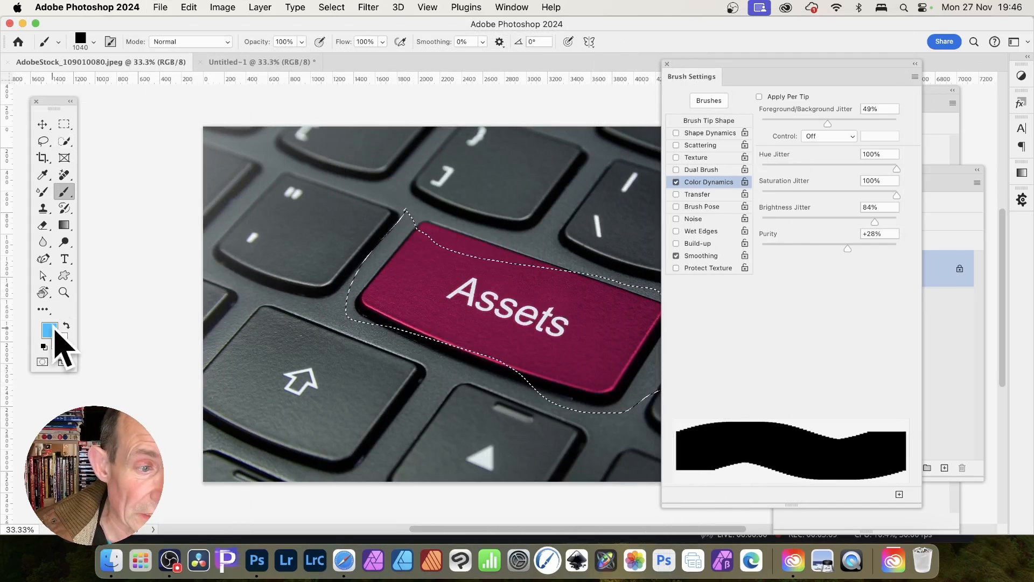
{"action": "mouse_move", "coordinate": [418, 296]}
{"action": "left_mouse_down"}
{"action": "mouse_move", "coordinate": [484, 295]}
{"action": "mouse_move", "coordinate": [503, 254]}
{"action": "mouse_move", "coordinate": [385, 248]}
{"action": "mouse_move", "coordinate": [415, 169]}
{"action": "mouse_move", "coordinate": [525, 290]}
{"action": "mouse_move", "coordinate": [490, 269]}
{"action": "mouse_move", "coordinate": [604, 304]}
{"action": "mouse_move", "coordinate": [569, 300]}
{"action": "mouse_move", "coordinate": [666, 314]}
{"action": "mouse_move", "coordinate": [607, 374]}
{"action": "mouse_move", "coordinate": [628, 308]}
{"action": "mouse_move", "coordinate": [665, 299]}
{"action": "mouse_move", "coordinate": [501, 266]}
{"action": "left_mouse_up"}
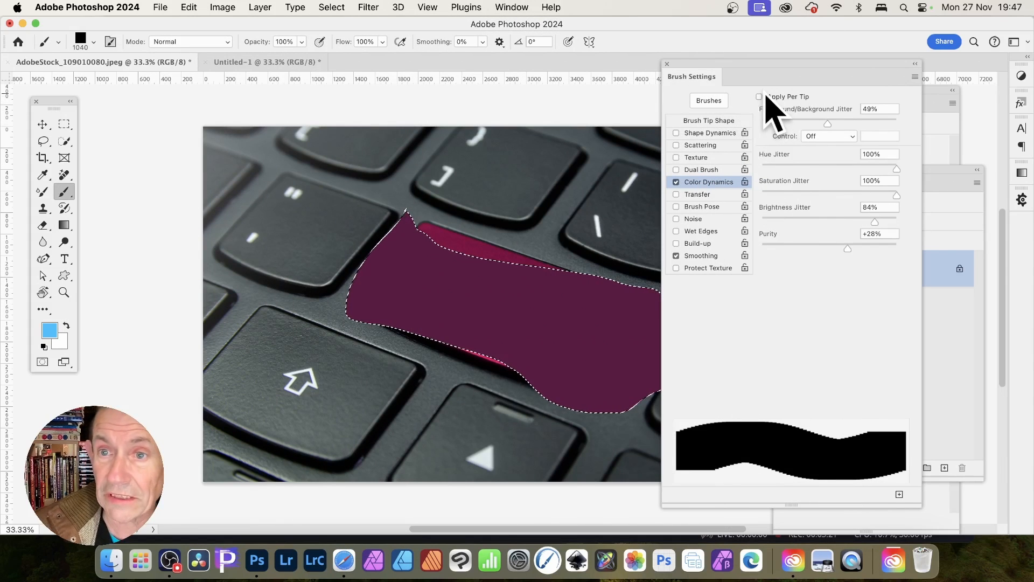
Step: Turn on Apply Per Tip in Color Dynamics and paint across the selection with colours varying within the stroke
{"action": "left_click", "coordinate": [769, 98]}
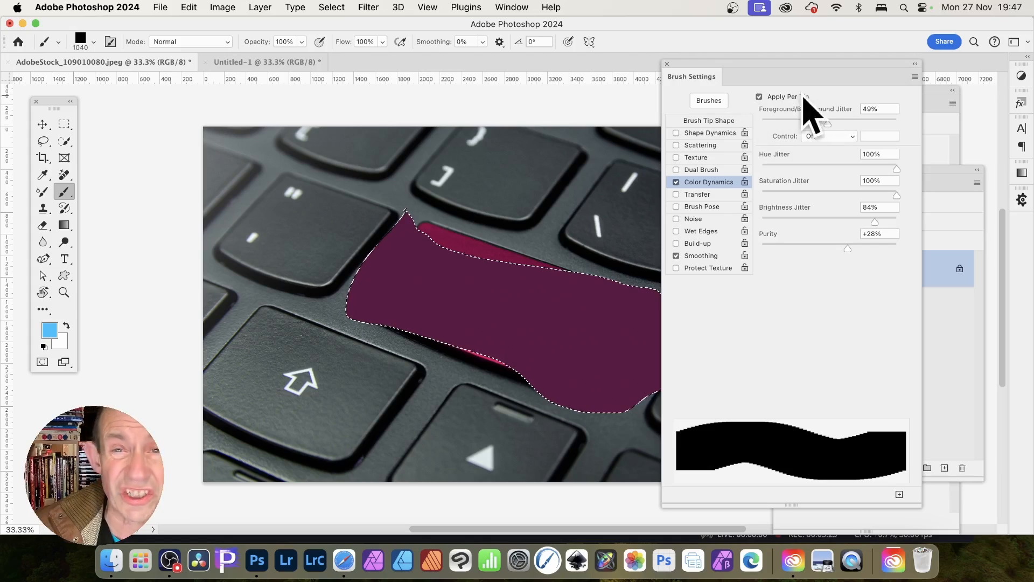
{"action": "left_click", "coordinate": [360, 264]}
{"action": "mouse_move", "coordinate": [361, 263]}
{"action": "left_mouse_down"}
{"action": "mouse_move", "coordinate": [404, 244]}
{"action": "mouse_move", "coordinate": [424, 270]}
{"action": "mouse_move", "coordinate": [442, 348]}
{"action": "mouse_move", "coordinate": [556, 298]}
{"action": "mouse_move", "coordinate": [535, 246]}
{"action": "mouse_move", "coordinate": [573, 335]}
{"action": "mouse_move", "coordinate": [618, 285]}
{"action": "mouse_move", "coordinate": [682, 378]}
{"action": "mouse_move", "coordinate": [556, 276]}
{"action": "mouse_move", "coordinate": [684, 277]}
{"action": "mouse_move", "coordinate": [613, 312]}
{"action": "mouse_move", "coordinate": [534, 251]}
{"action": "mouse_move", "coordinate": [577, 193]}
{"action": "mouse_move", "coordinate": [556, 243]}
{"action": "mouse_move", "coordinate": [585, 222]}
{"action": "left_mouse_up"}
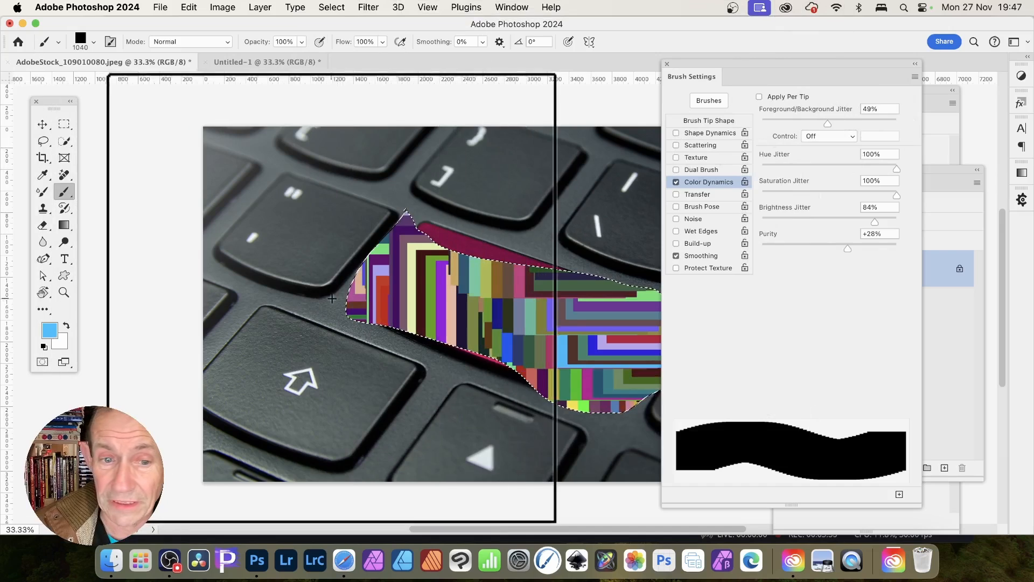
Step: Repaint the lassoed area with repeated separate strokes, keeping Apply Per Tip off so each stroke gets one random colour
{"action": "left_click", "coordinate": [415, 305]}
{"action": "mouse_move", "coordinate": [415, 305]}
{"action": "left_mouse_down"}
{"action": "mouse_move", "coordinate": [499, 240]}
{"action": "mouse_move", "coordinate": [677, 305]}
{"action": "mouse_move", "coordinate": [573, 375]}
{"action": "mouse_move", "coordinate": [554, 272]}
{"action": "mouse_move", "coordinate": [574, 413]}
{"action": "left_mouse_up"}
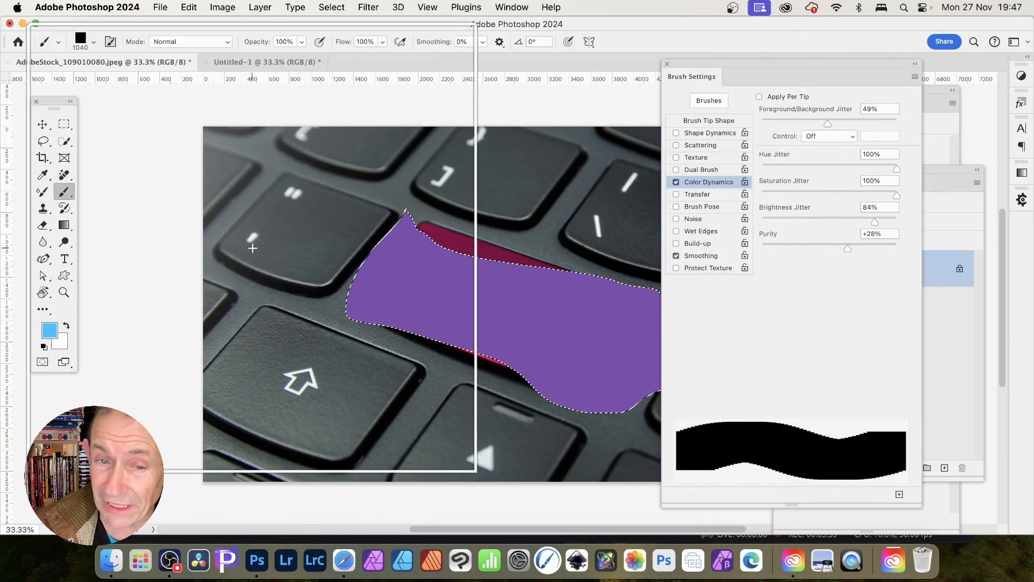
{"action": "mouse_move", "coordinate": [294, 255]}
{"action": "left_mouse_down"}
{"action": "mouse_move", "coordinate": [453, 255]}
{"action": "mouse_move", "coordinate": [374, 336]}
{"action": "mouse_move", "coordinate": [395, 292]}
{"action": "mouse_move", "coordinate": [653, 311]}
{"action": "mouse_move", "coordinate": [834, 293]}
{"action": "mouse_move", "coordinate": [488, 327]}
{"action": "mouse_move", "coordinate": [550, 217]}
{"action": "mouse_move", "coordinate": [241, 295]}
{"action": "mouse_move", "coordinate": [234, 278]}
{"action": "mouse_move", "coordinate": [287, 267]}
{"action": "mouse_move", "coordinate": [460, 289]}
{"action": "mouse_move", "coordinate": [634, 286]}
{"action": "mouse_move", "coordinate": [641, 357]}
{"action": "mouse_move", "coordinate": [559, 402]}
{"action": "mouse_move", "coordinate": [691, 340]}
{"action": "left_mouse_up"}
{"action": "mouse_move", "coordinate": [242, 298]}
{"action": "left_mouse_down"}
{"action": "mouse_move", "coordinate": [480, 293]}
{"action": "mouse_move", "coordinate": [311, 388]}
{"action": "mouse_move", "coordinate": [563, 366]}
{"action": "left_mouse_up"}
{"action": "mouse_move", "coordinate": [243, 323]}
{"action": "left_mouse_down"}
{"action": "mouse_move", "coordinate": [457, 344]}
{"action": "mouse_move", "coordinate": [360, 243]}
{"action": "mouse_move", "coordinate": [285, 241]}
{"action": "mouse_move", "coordinate": [514, 326]}
{"action": "mouse_move", "coordinate": [710, 305]}
{"action": "mouse_move", "coordinate": [391, 277]}
{"action": "left_mouse_up"}
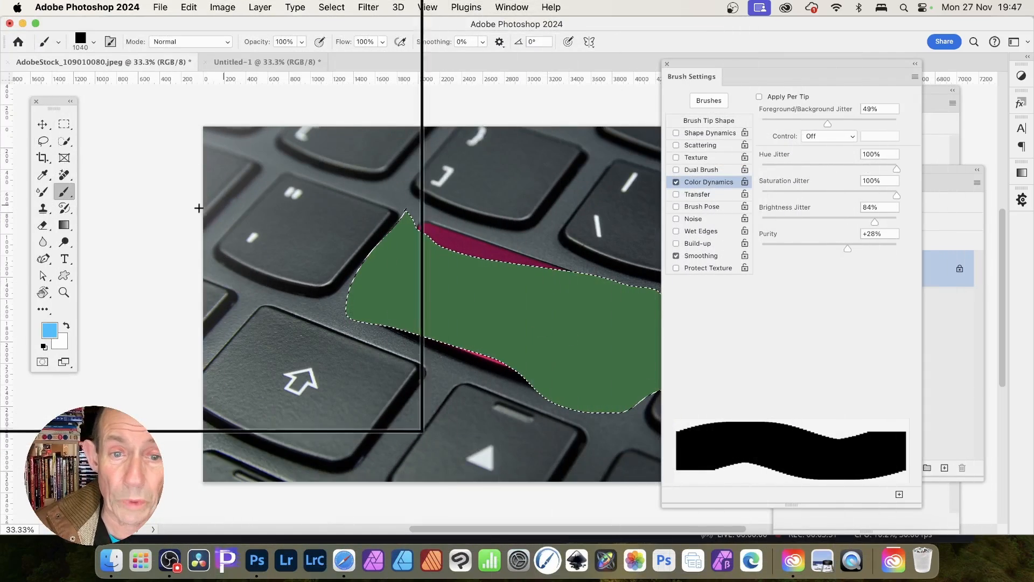
{"action": "mouse_move", "coordinate": [169, 217]}
{"action": "left_mouse_down"}
{"action": "mouse_move", "coordinate": [443, 277]}
{"action": "mouse_move", "coordinate": [605, 372]}
{"action": "mouse_move", "coordinate": [676, 389]}
{"action": "mouse_move", "coordinate": [424, 272]}
{"action": "mouse_move", "coordinate": [79, 232]}
{"action": "left_mouse_up"}
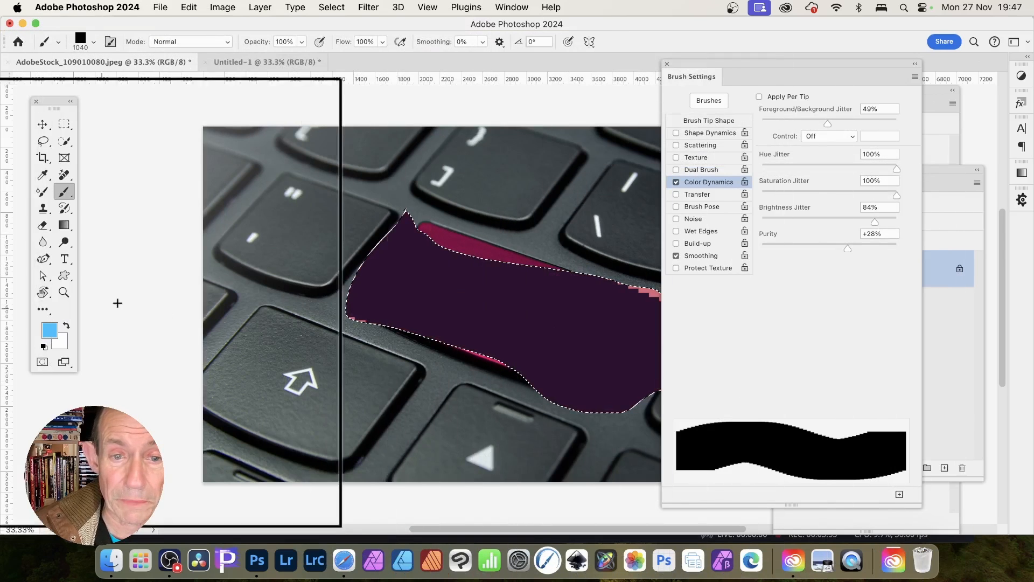
{"action": "mouse_move", "coordinate": [355, 301]}
{"action": "left_mouse_down"}
{"action": "mouse_move", "coordinate": [399, 289]}
{"action": "mouse_move", "coordinate": [695, 404]}
{"action": "mouse_move", "coordinate": [552, 394]}
{"action": "left_mouse_up"}
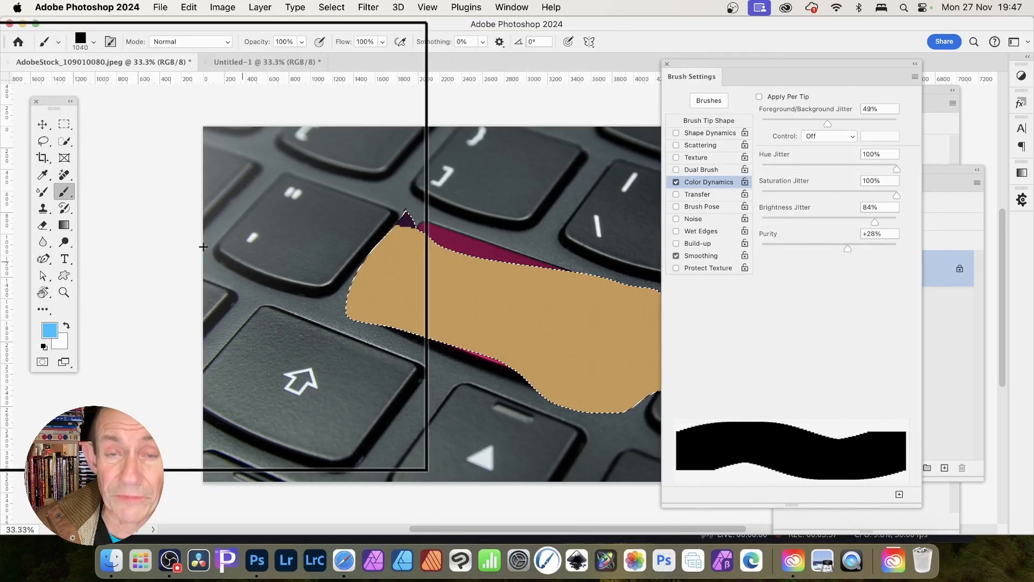
{"action": "left_click_drag", "start_coordinate": [173, 230], "coordinate": [734, 232]}
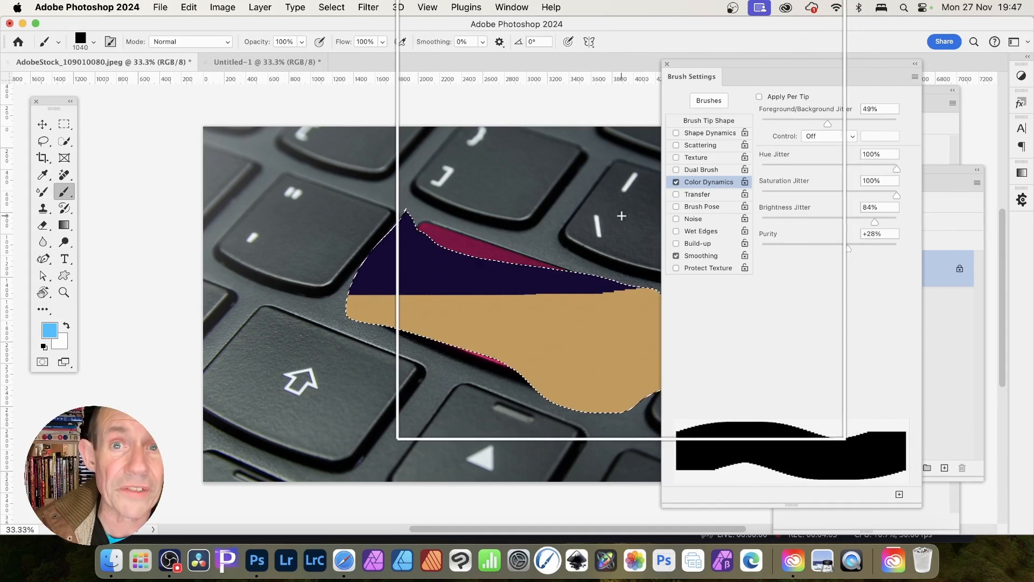
{"action": "mouse_move", "coordinate": [282, 331]}
{"action": "left_mouse_down"}
{"action": "mouse_move", "coordinate": [397, 285]}
{"action": "mouse_move", "coordinate": [551, 183]}
{"action": "mouse_move", "coordinate": [601, 167]}
{"action": "left_mouse_up"}
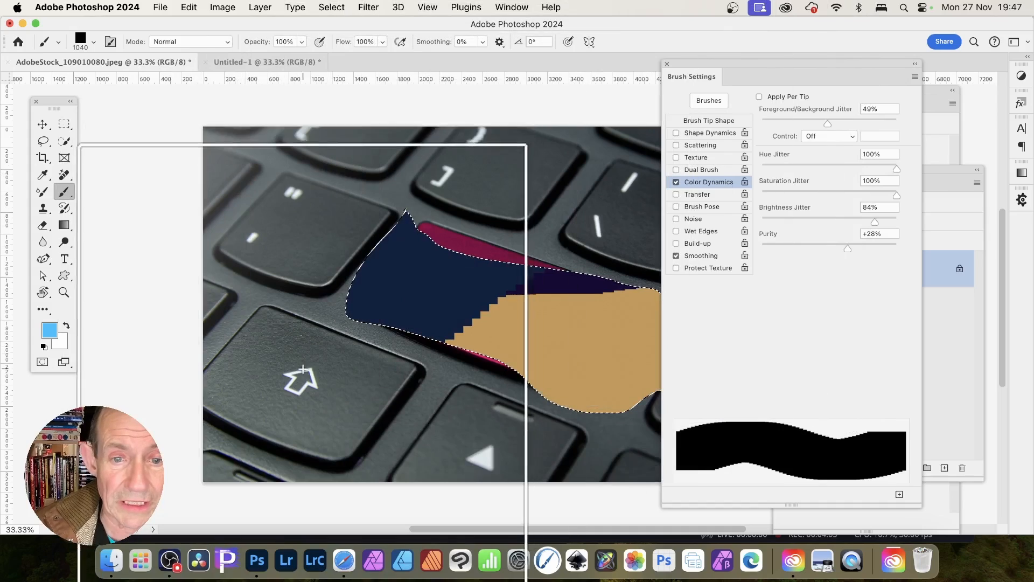
{"action": "mouse_move", "coordinate": [303, 369]}
{"action": "left_mouse_down"}
{"action": "mouse_move", "coordinate": [395, 250]}
{"action": "mouse_move", "coordinate": [467, 108]}
{"action": "left_mouse_up"}
{"action": "mouse_move", "coordinate": [346, 328]}
{"action": "left_mouse_down"}
{"action": "mouse_move", "coordinate": [414, 232]}
{"action": "mouse_move", "coordinate": [439, 142]}
{"action": "left_mouse_up"}
{"action": "mouse_move", "coordinate": [321, 138]}
{"action": "left_mouse_down"}
{"action": "mouse_move", "coordinate": [542, 284]}
{"action": "mouse_move", "coordinate": [443, 422]}
{"action": "mouse_move", "coordinate": [694, 429]}
{"action": "mouse_move", "coordinate": [327, 290]}
{"action": "left_mouse_up"}
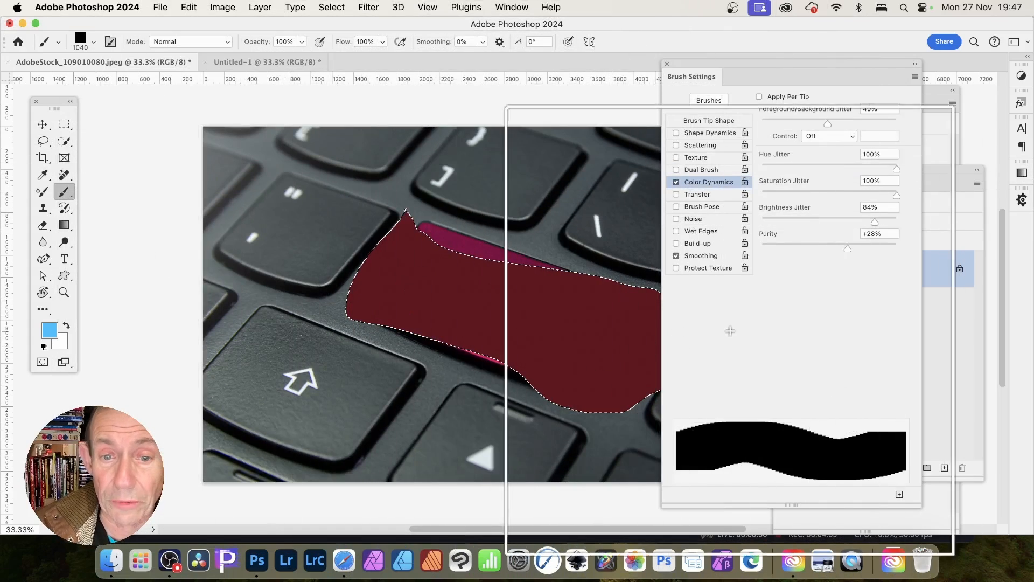